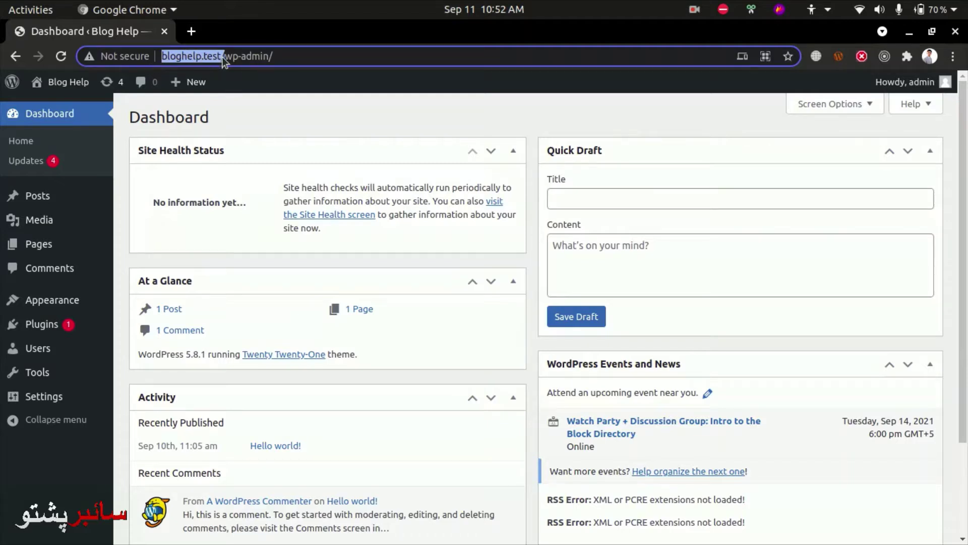
left_click(289, 56)
left_click(304, 104)
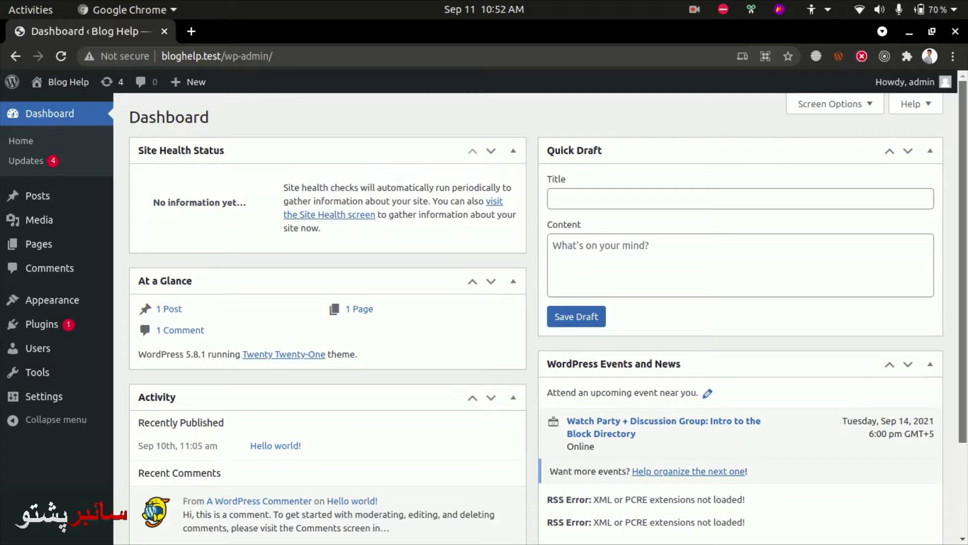
left_click_drag(963, 151, 964, 151)
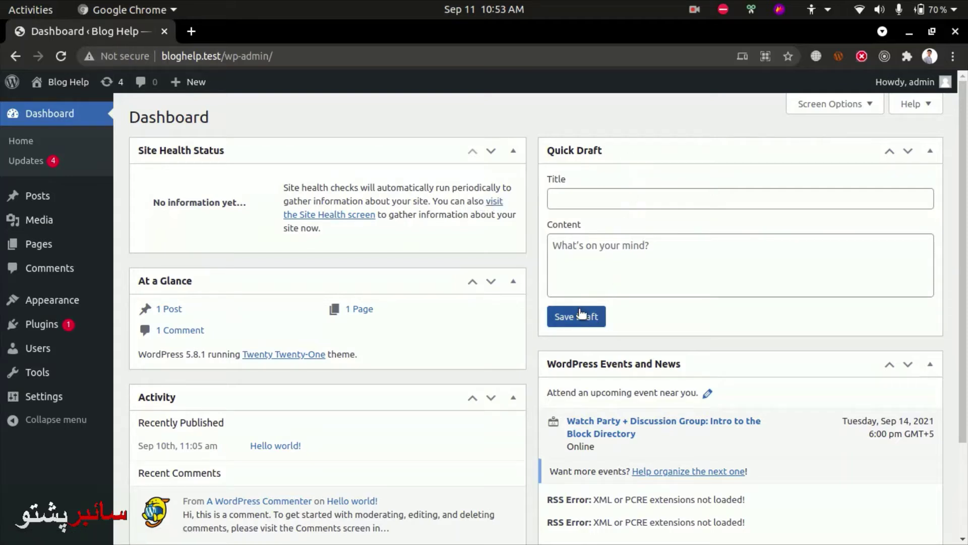
Step: Examine the Blog Help dashboard's widgets, including Quick Draft, At a Glance, Activity, and WordPress Events and News
left_click(620, 202)
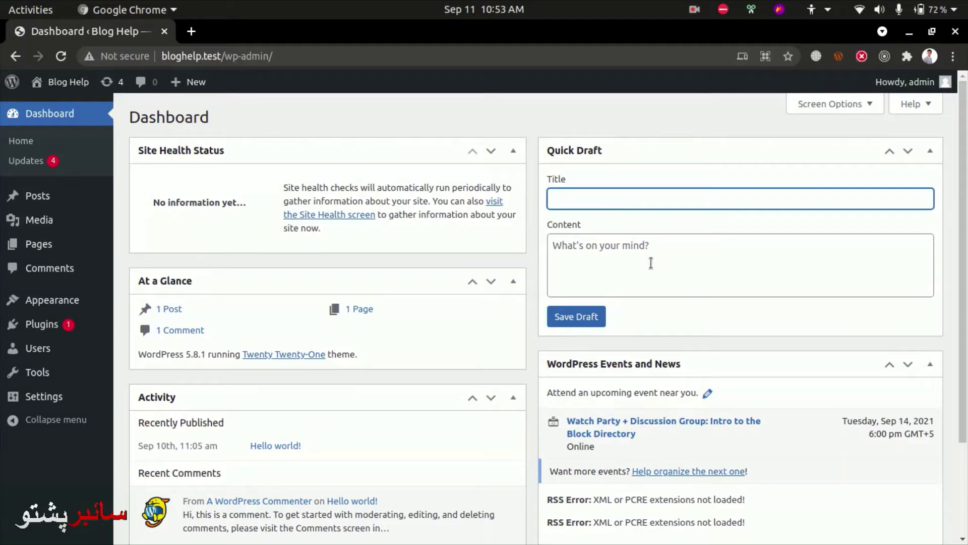
scroll(650, 262, "down", 1)
scroll(353, 297, "down", 1)
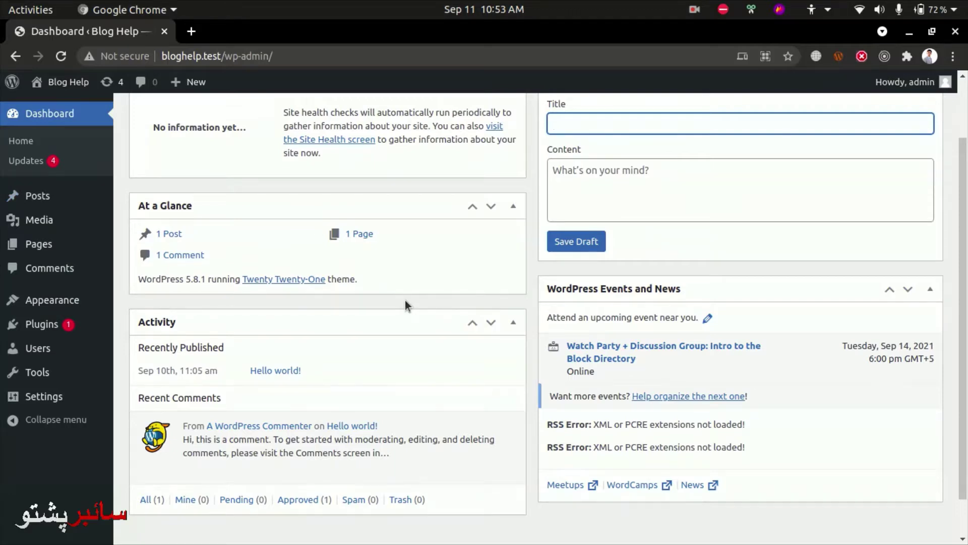
scroll(406, 305, "down", 2)
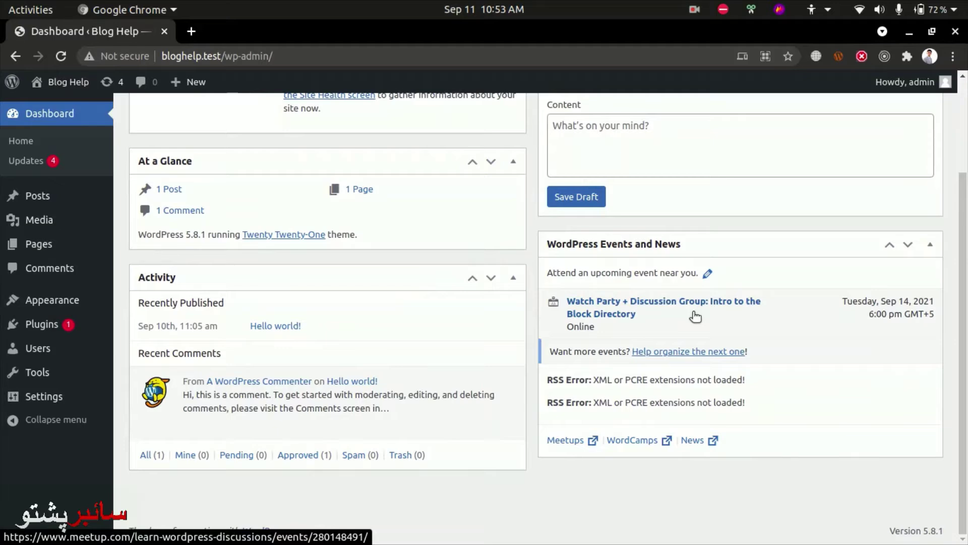
mouse_move(395, 384)
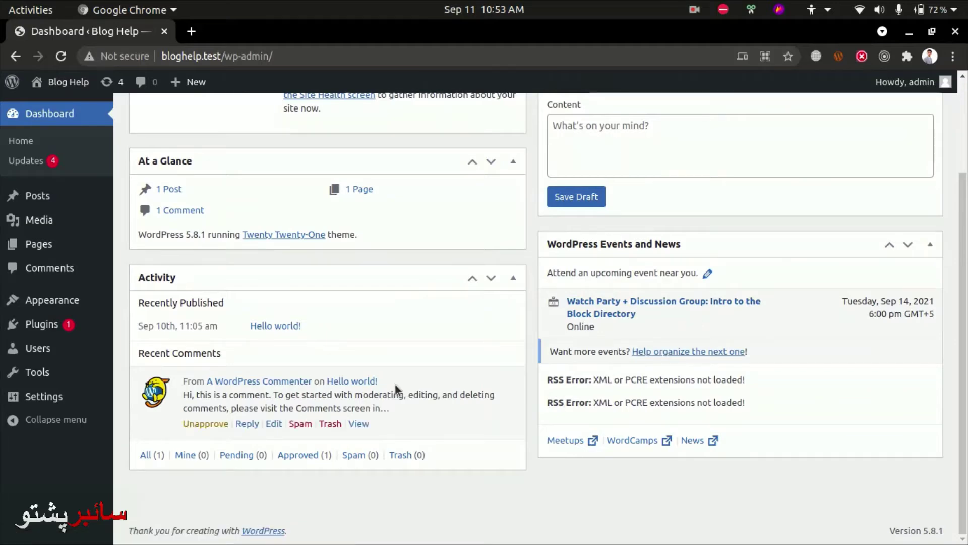
scroll(714, 420, "up", 2)
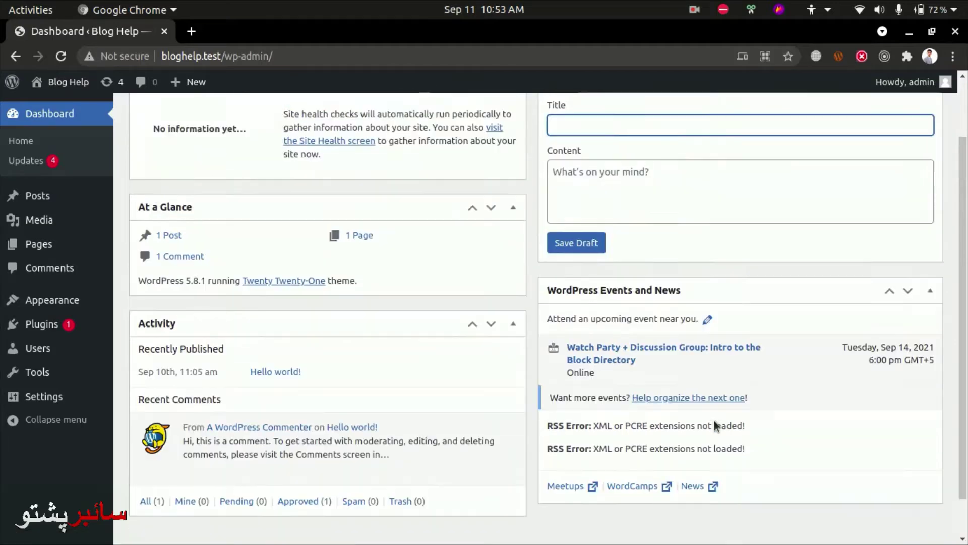
scroll(714, 420, "up", 2)
scroll(714, 421, "down", 3)
mouse_move(509, 361)
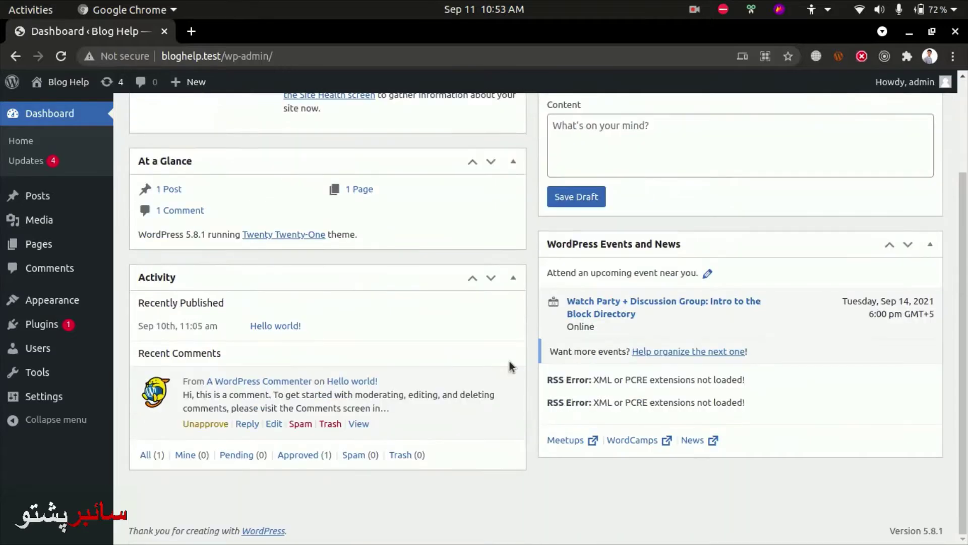
Step: Switch to Firefox and open the WordPress dashboard at dotcodeofficial.com/wp-admin/
left_click(25, 93)
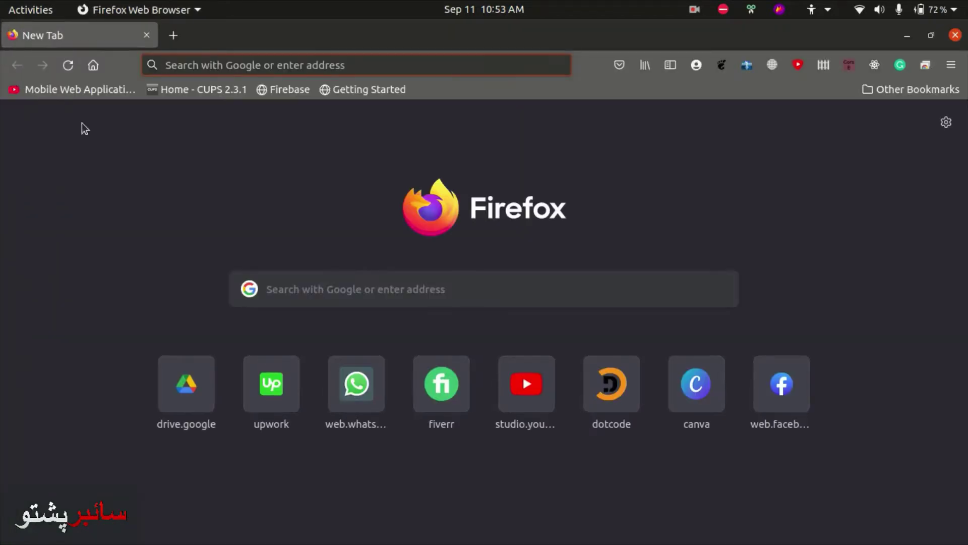
type("dotcode")
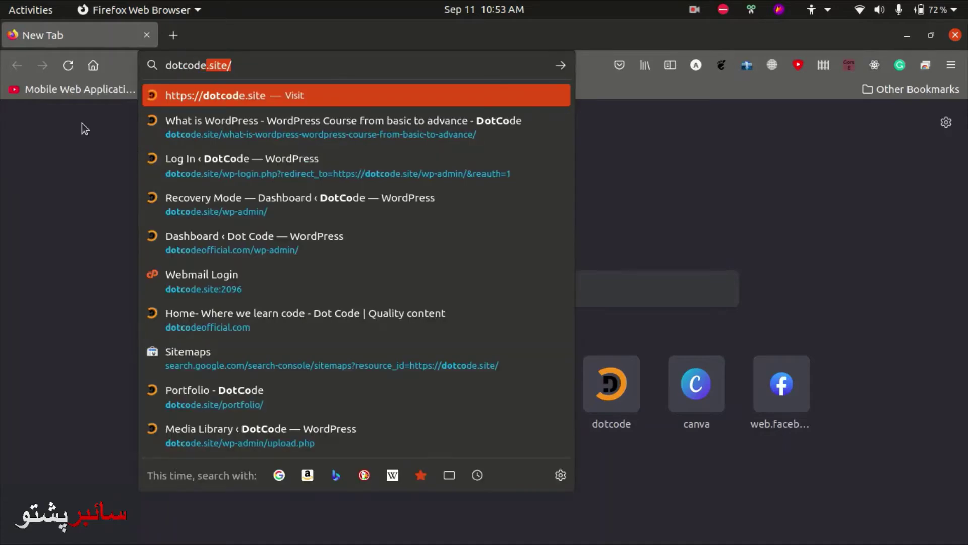
type("official.com/wp-admin/")
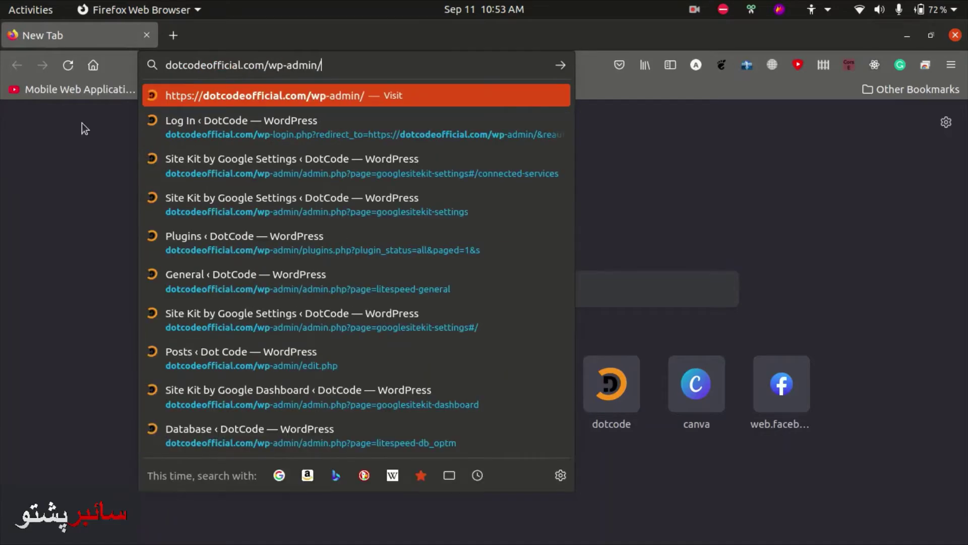
key("Return")
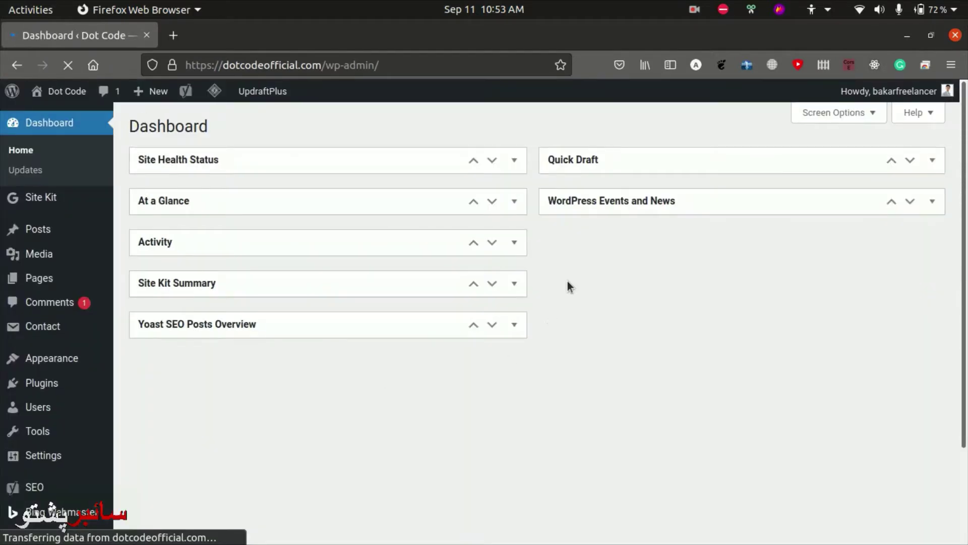
Step: Expand the Site Kit Summary widget, review its visitor statistics and top content, and collapse it again
left_click(514, 285)
scroll(684, 360, "down", 5)
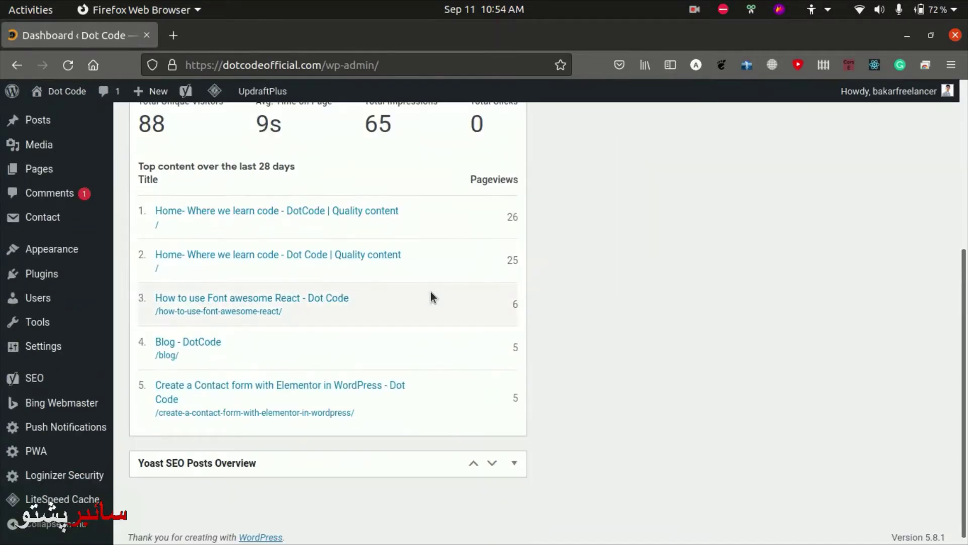
scroll(431, 291, "up", 3)
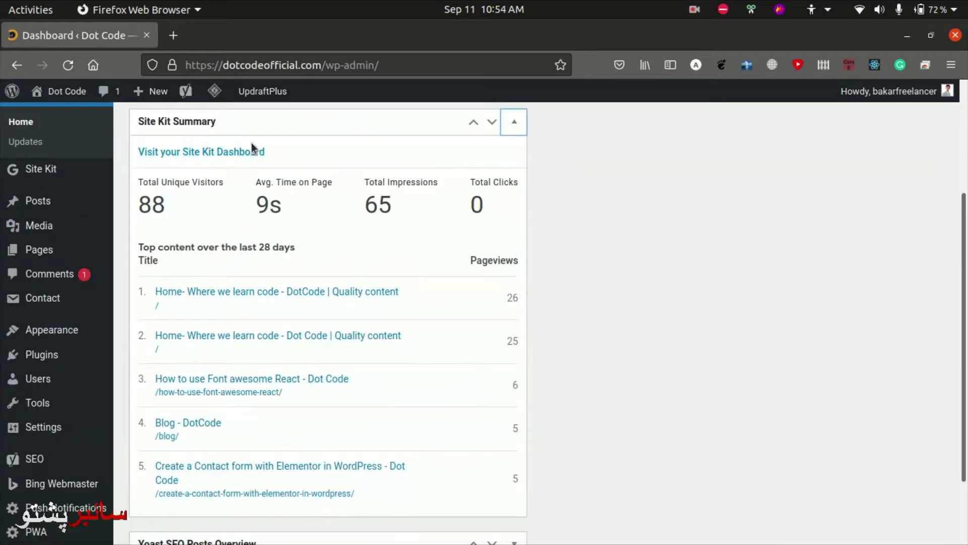
left_click(521, 130)
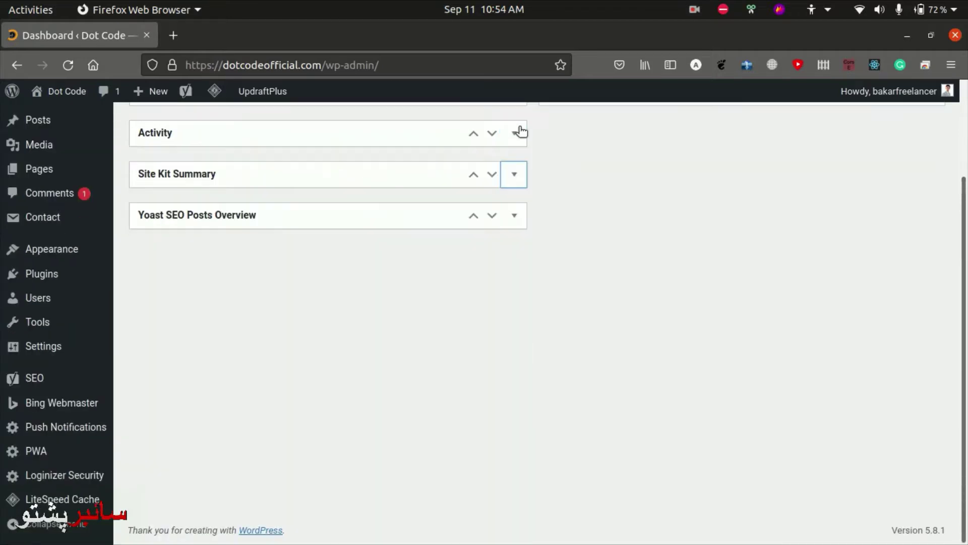
Step: Expand the Yoast SEO Posts Overview widget and review its SEO scores and latest blog posts
left_click(515, 217)
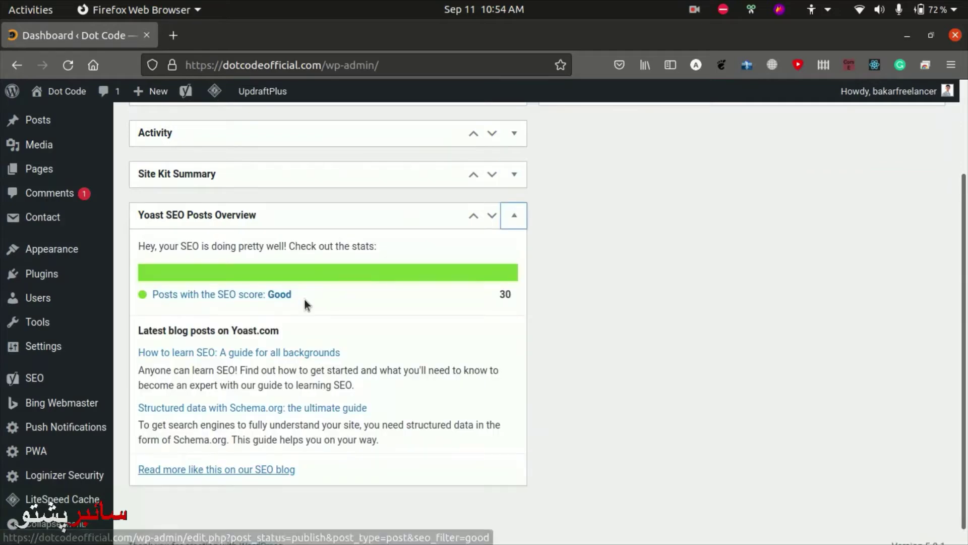
scroll(304, 298, "down", 1)
scroll(335, 317, "up", 5)
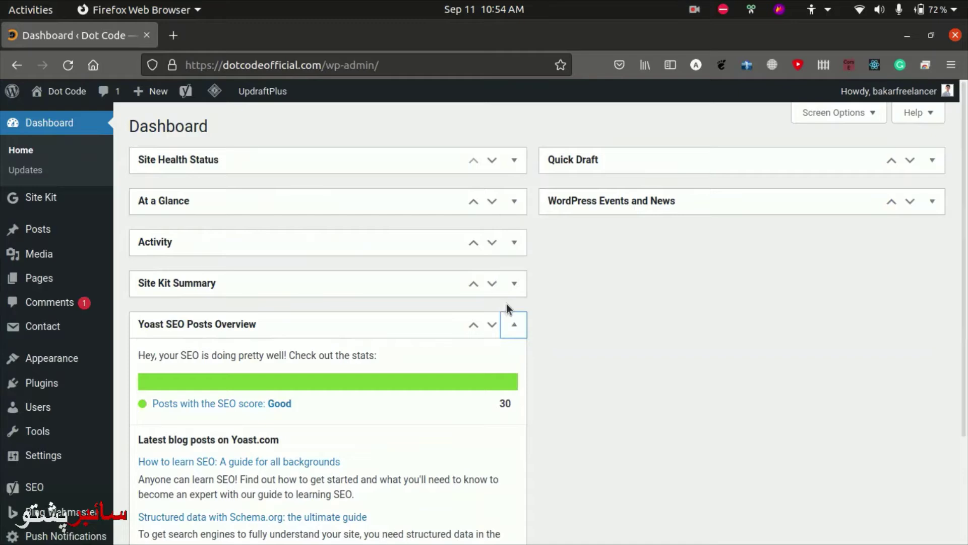
Step: Switch back to Chrome and look over the default widgets on the Blog Help dashboard for comparison
key("alt+Tab")
scroll(507, 308, "up", 3)
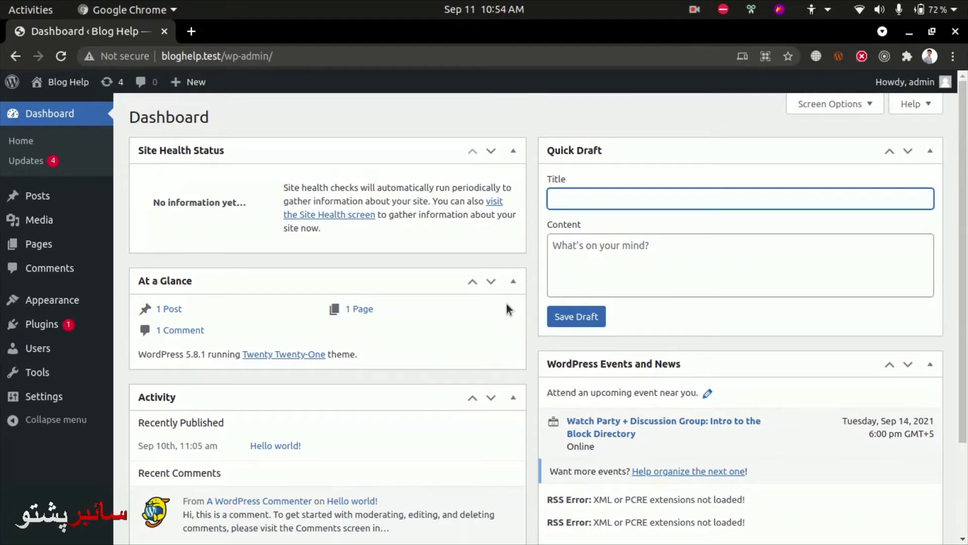
scroll(534, 362, "down", 3)
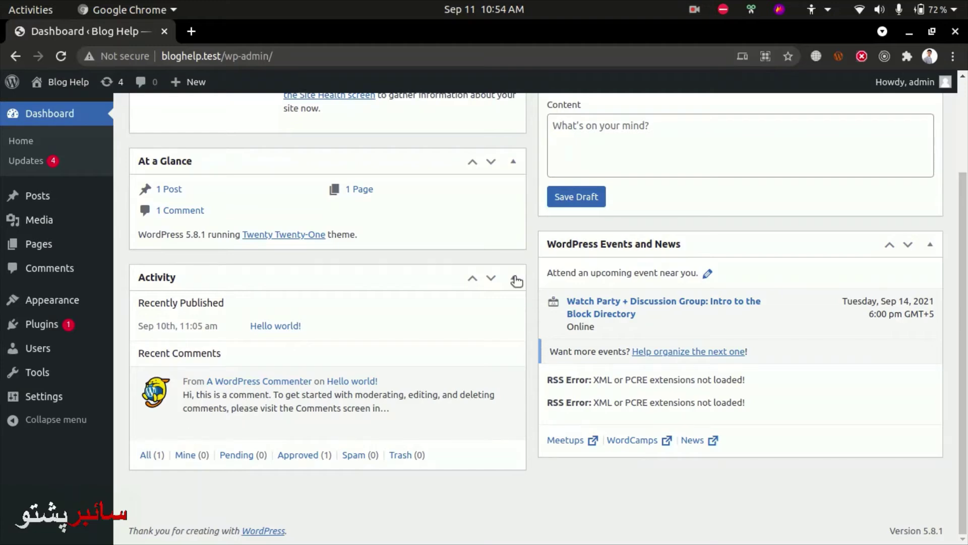
scroll(516, 281, "up", 3)
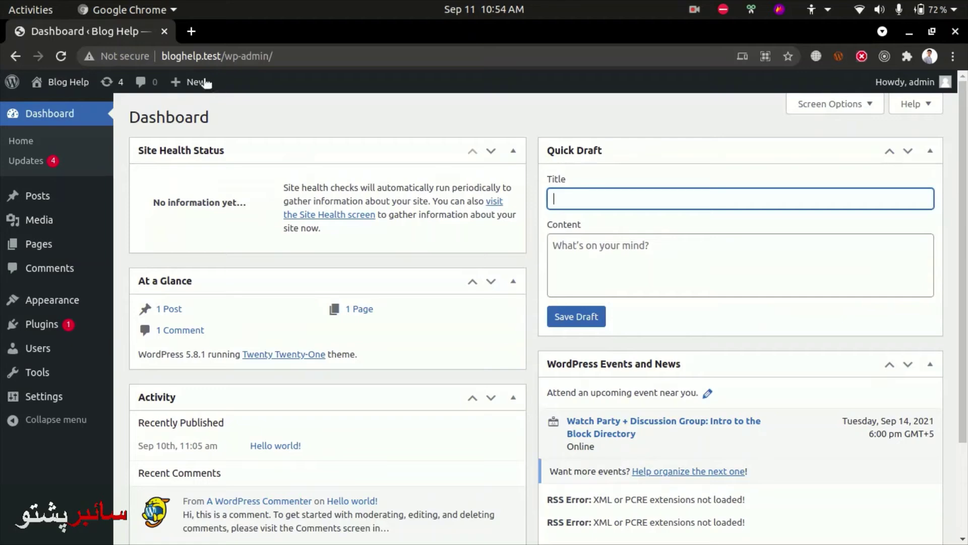
Step: Open the WordPress Updates page and review the available plugin and theme updates
left_click(29, 162)
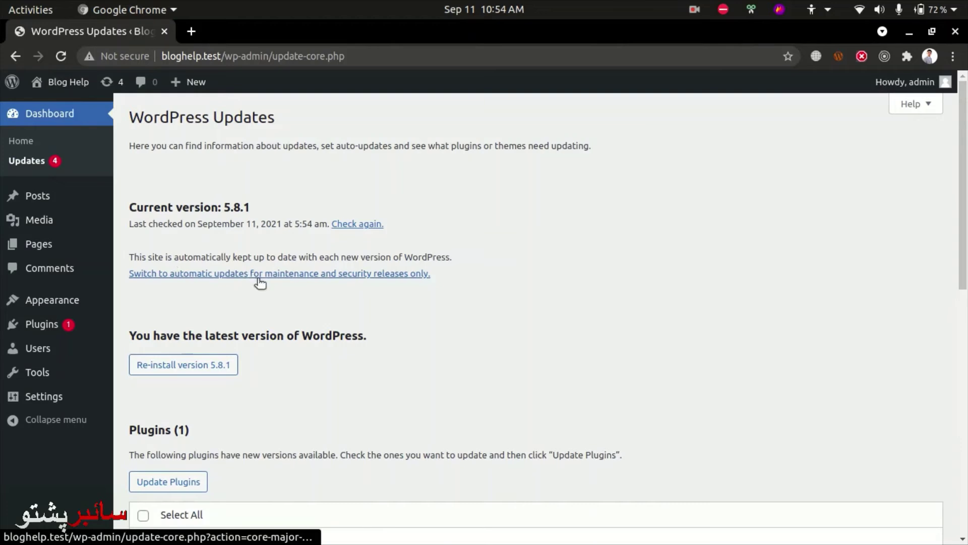
scroll(316, 369, "down", 5)
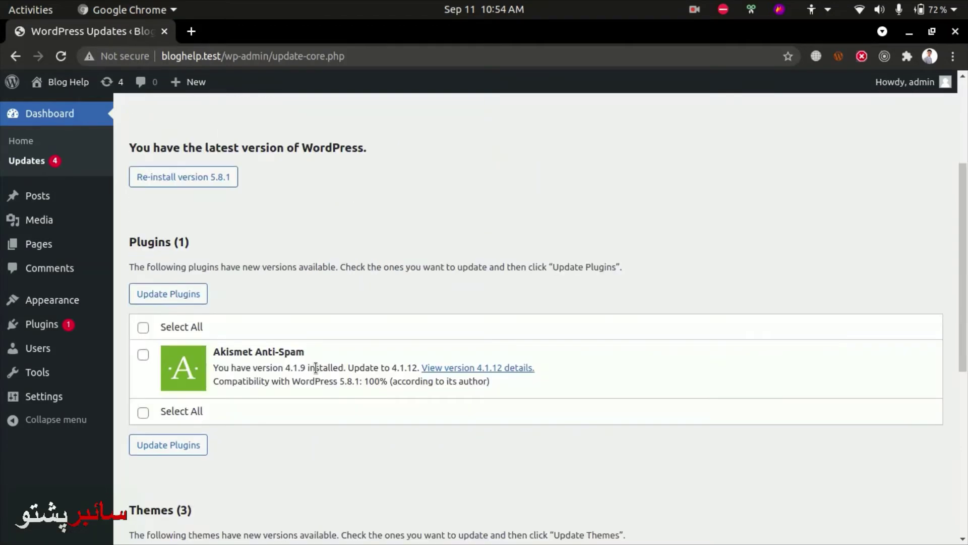
scroll(315, 368, "down", 2)
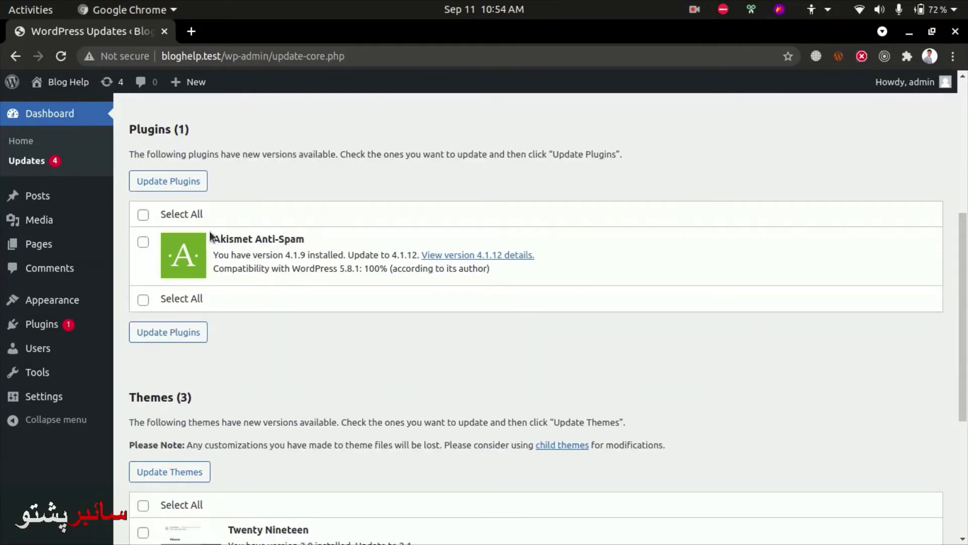
scroll(307, 240, "down", 5)
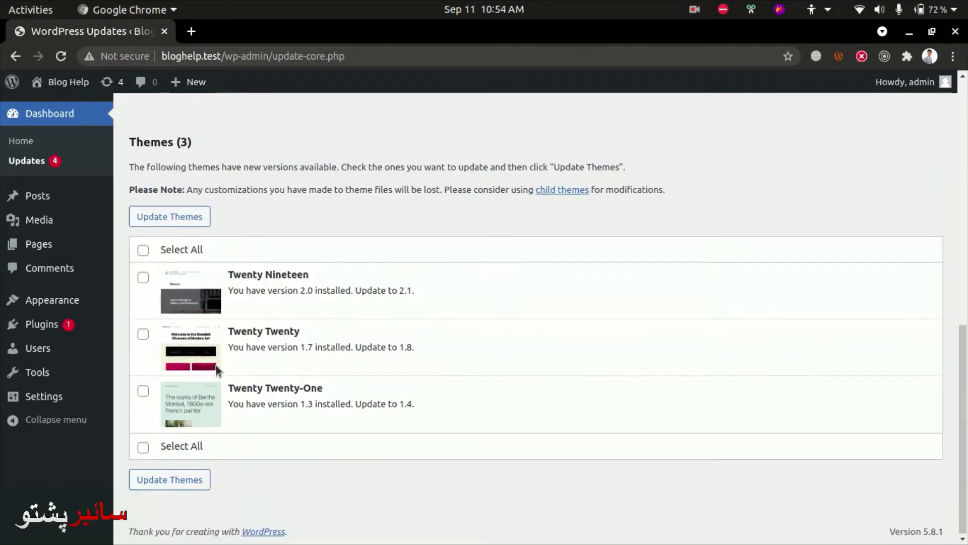
Step: Select all themes for updating, clear the selection, and select only Twenty Nineteen
left_click(142, 250)
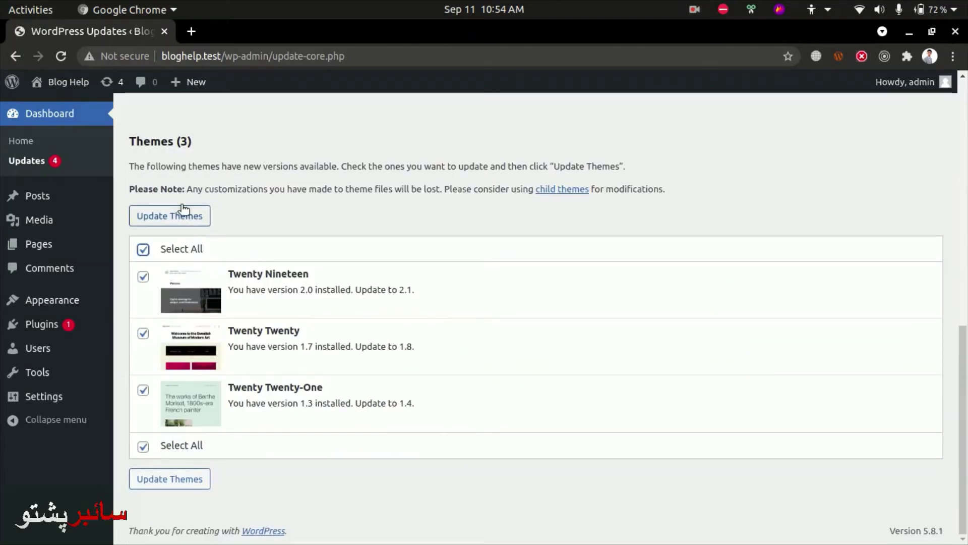
left_click(142, 249)
left_click(143, 276)
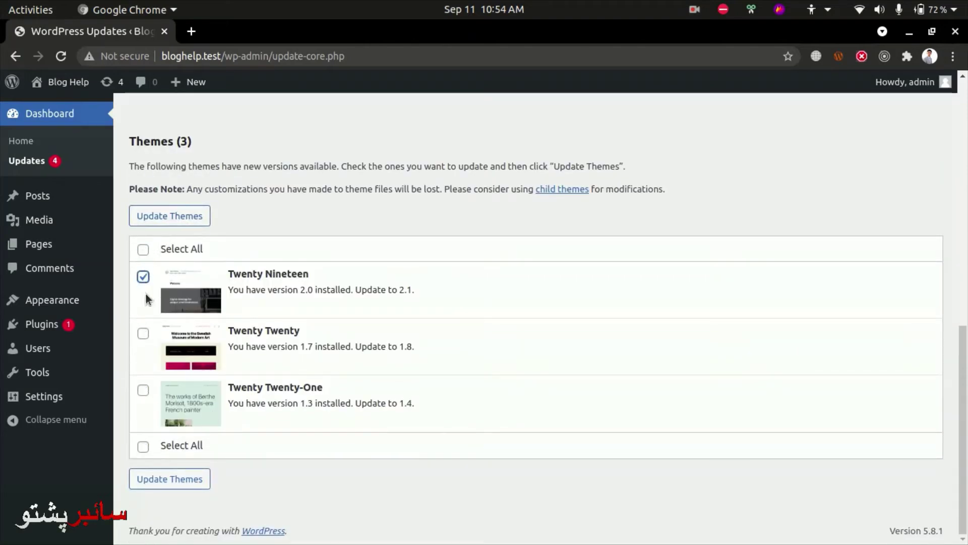
Step: Highlight the WordPress core version status heading on the Updates page and read it
scroll(328, 282, "up", 10)
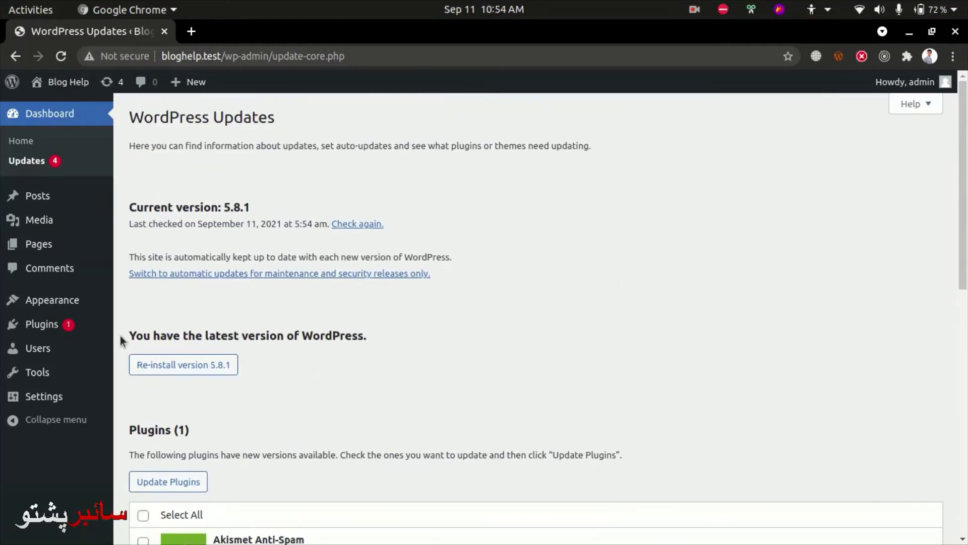
left_click_drag(120, 335, 398, 350)
left_click(343, 359)
left_click_drag(367, 336, 134, 323)
left_click(174, 319)
Step: Return to the dashboard home and enable the Welcome element in Screen Options
left_click(29, 141)
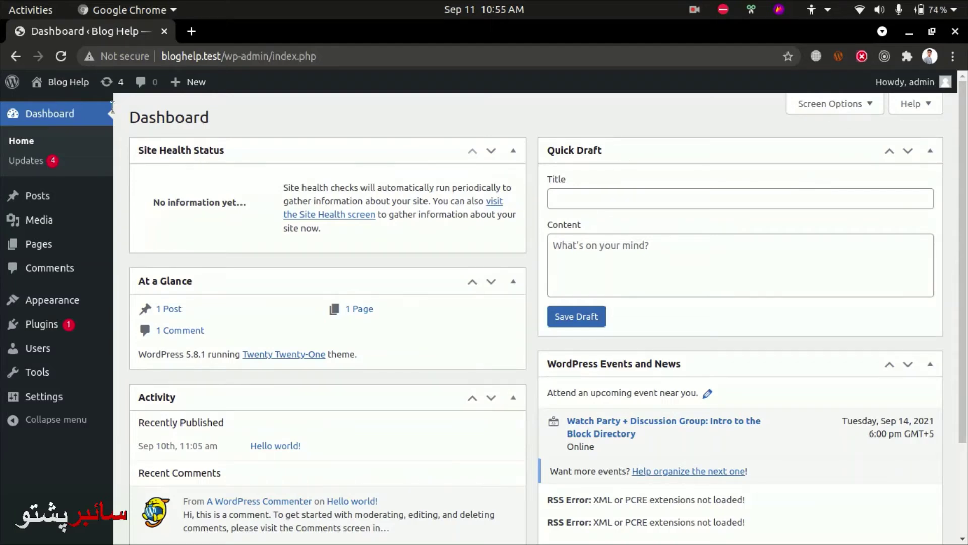
left_click(836, 107)
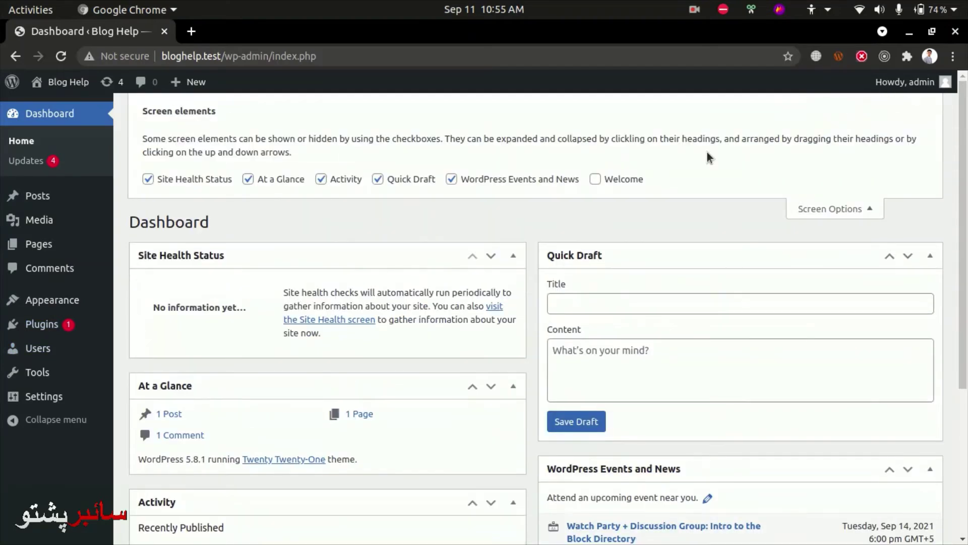
left_click(597, 180)
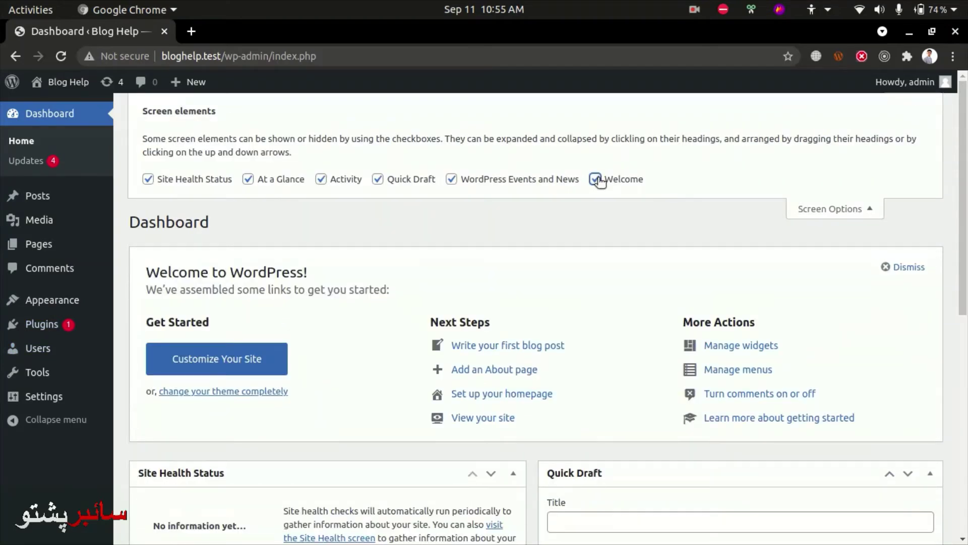
left_click(597, 180)
left_click(597, 180)
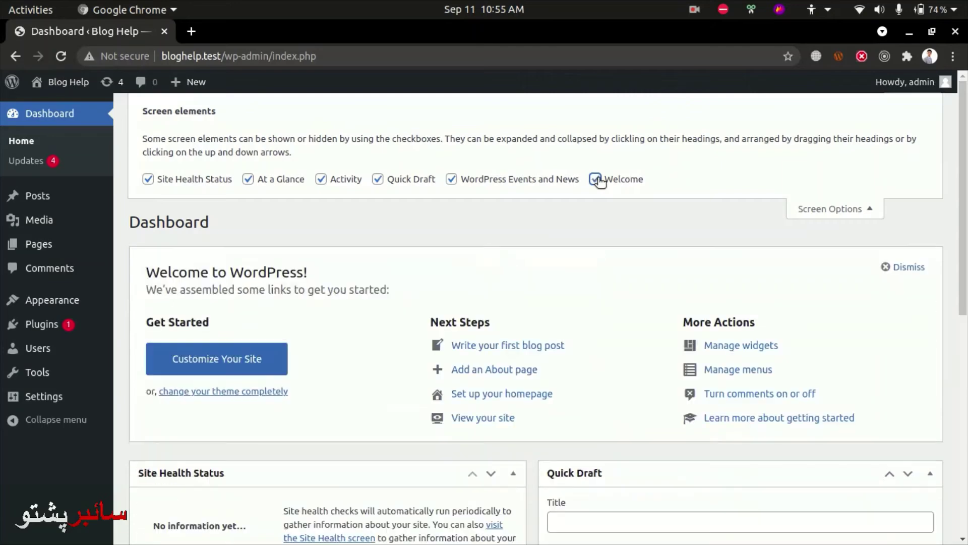
left_click(823, 210)
Step: Reopen Screen Options, look over the dashboard, turn the Welcome element off and on again, and close the options
left_click(798, 109)
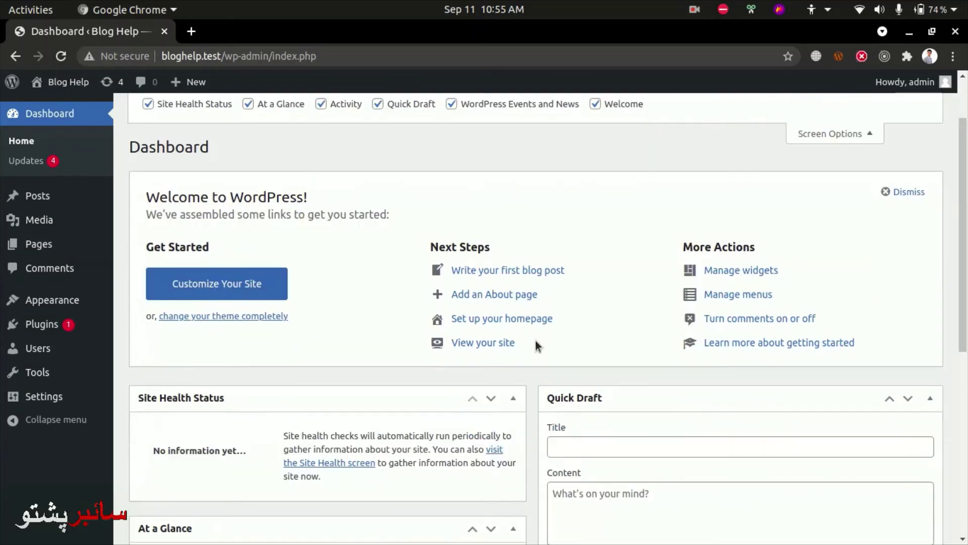
scroll(536, 341, "down", 4)
scroll(536, 340, "up", 1)
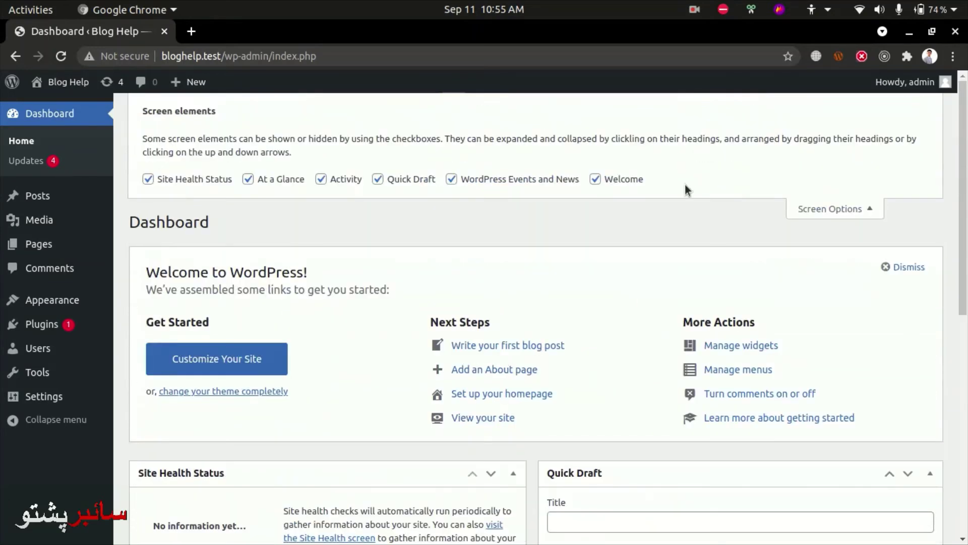
left_click(597, 185)
left_click(596, 184)
left_click(870, 212)
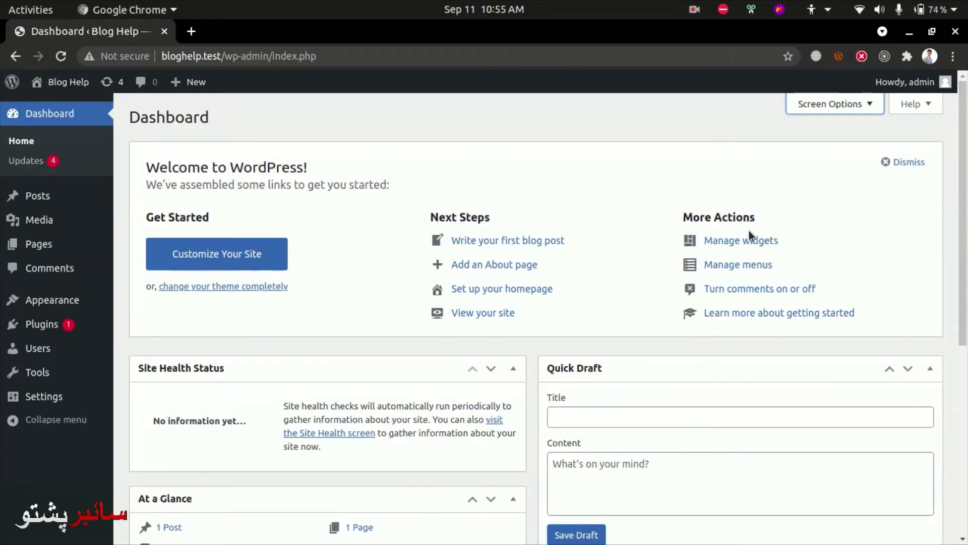
Step: Open the dashboard's Help overview, close it again, and look over the dashboard widgets
left_click(912, 105)
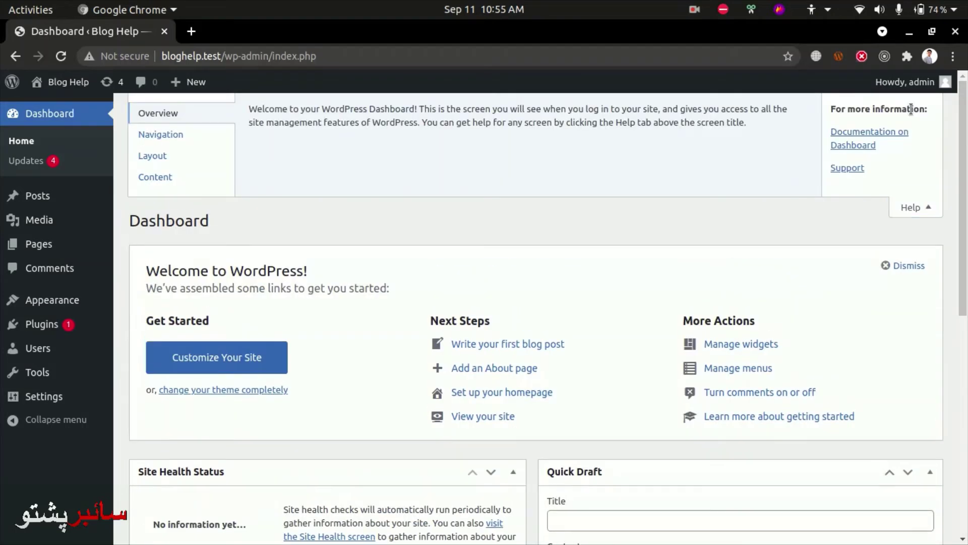
left_click(925, 209)
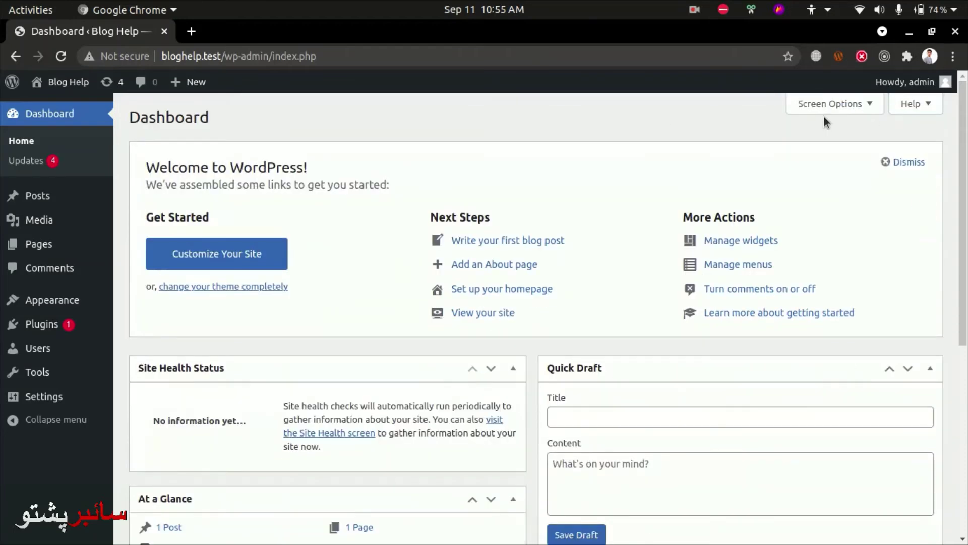
scroll(810, 105, "down", 3)
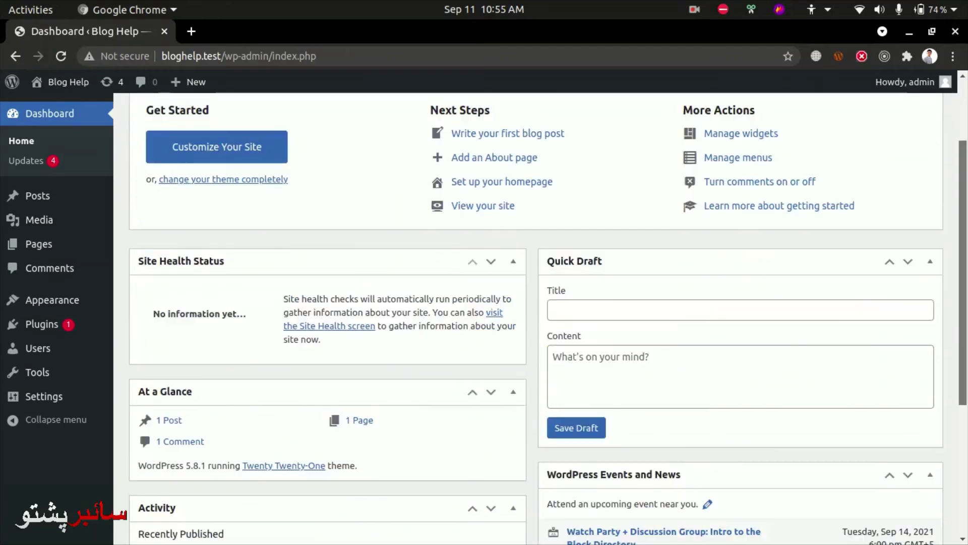
scroll(811, 105, "up", 3)
Step: Hide the Site Health Status, Activity and Quick Draft elements through Screen Options and close the options
left_click(811, 105)
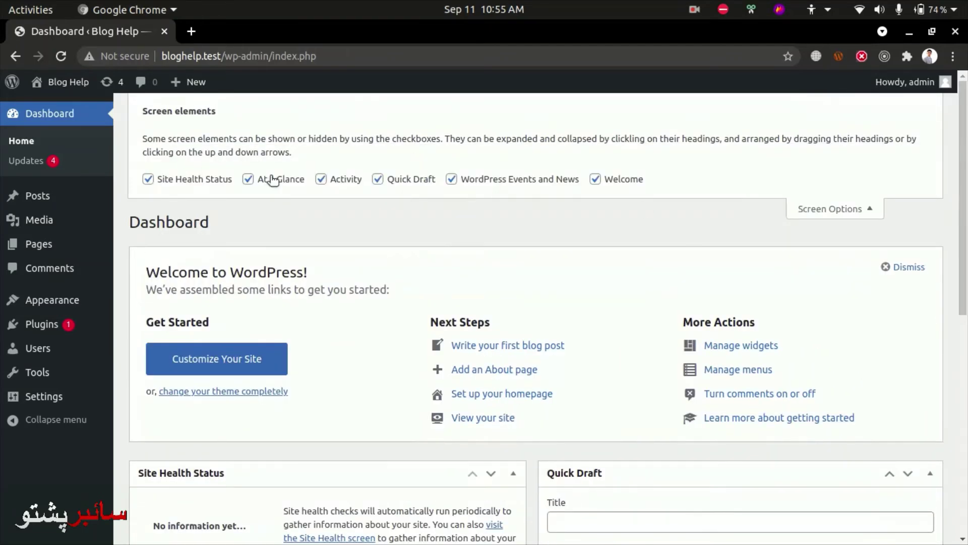
left_click(187, 182)
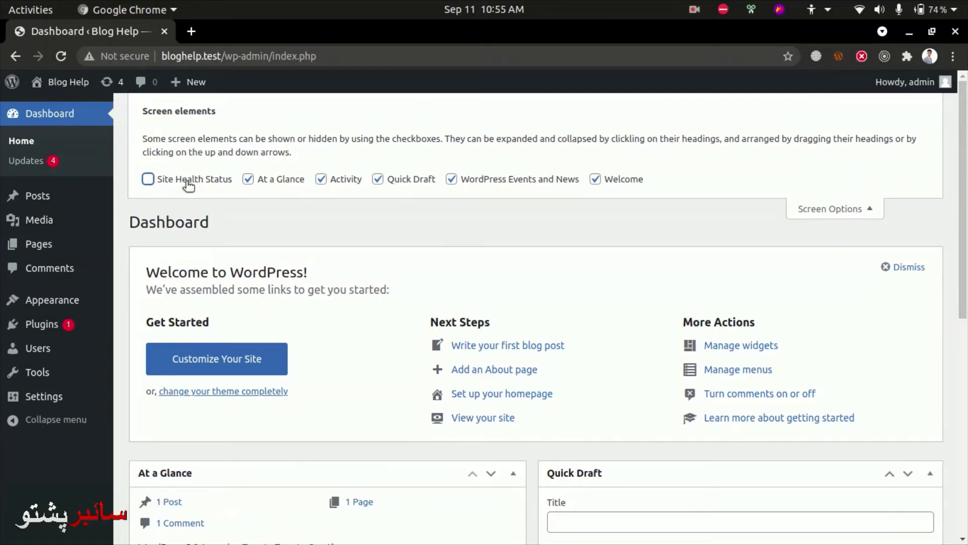
left_click(337, 180)
left_click(378, 179)
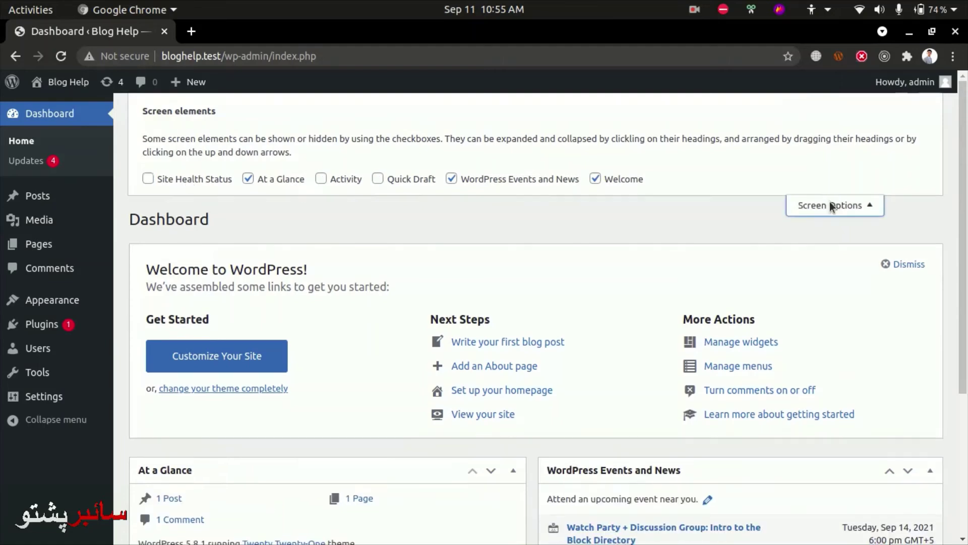
left_click(831, 206)
scroll(894, 281, "down", 3)
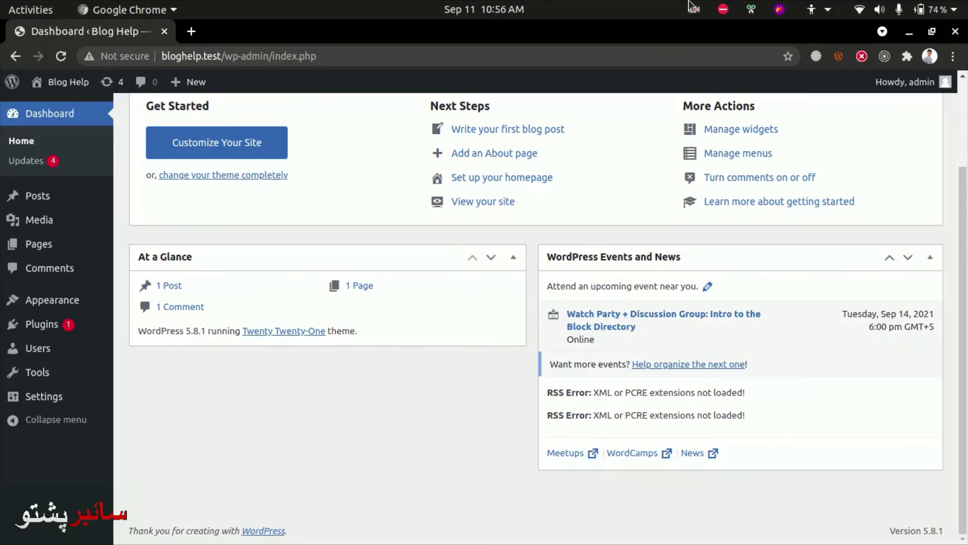
scroll(688, 106, "up", 4)
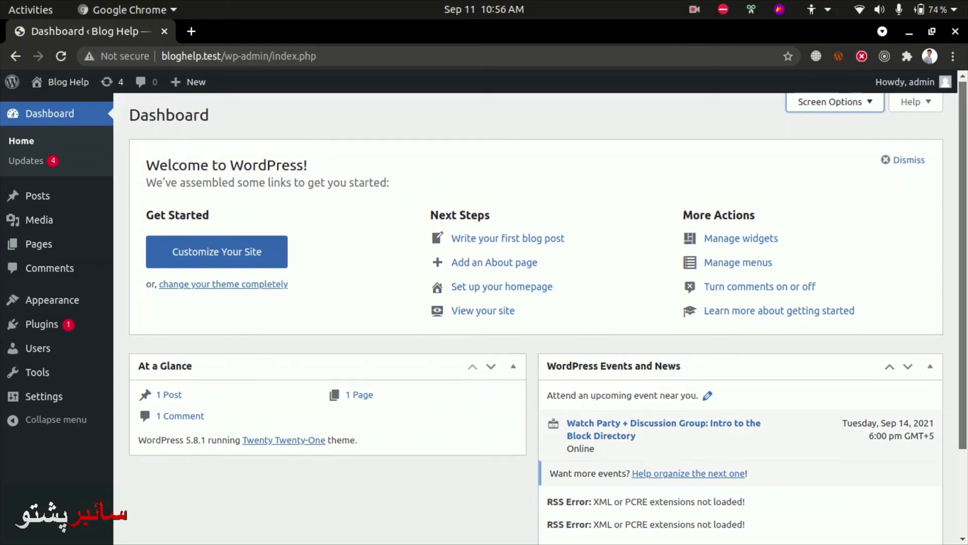
scroll(548, 304, "down", 1)
scroll(549, 304, "up", 1)
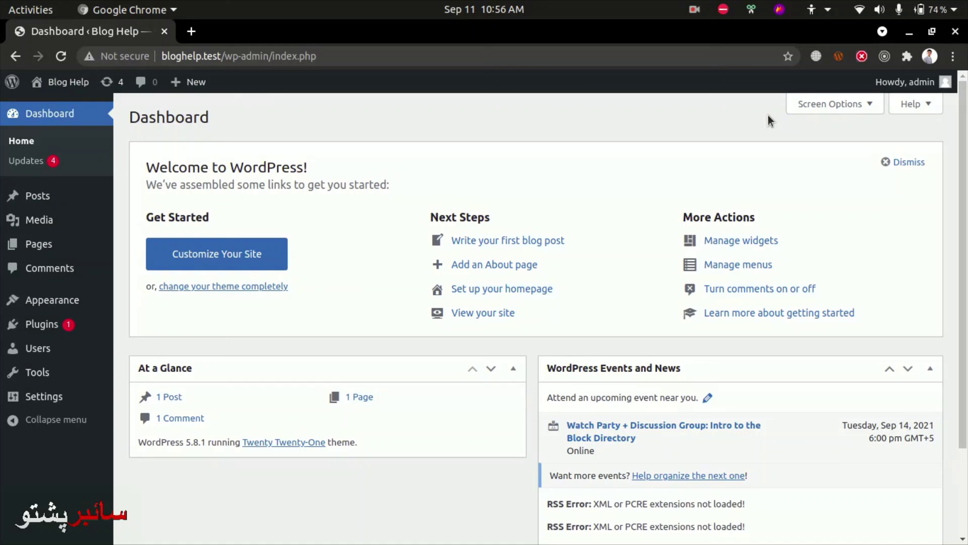
left_click(697, 4)
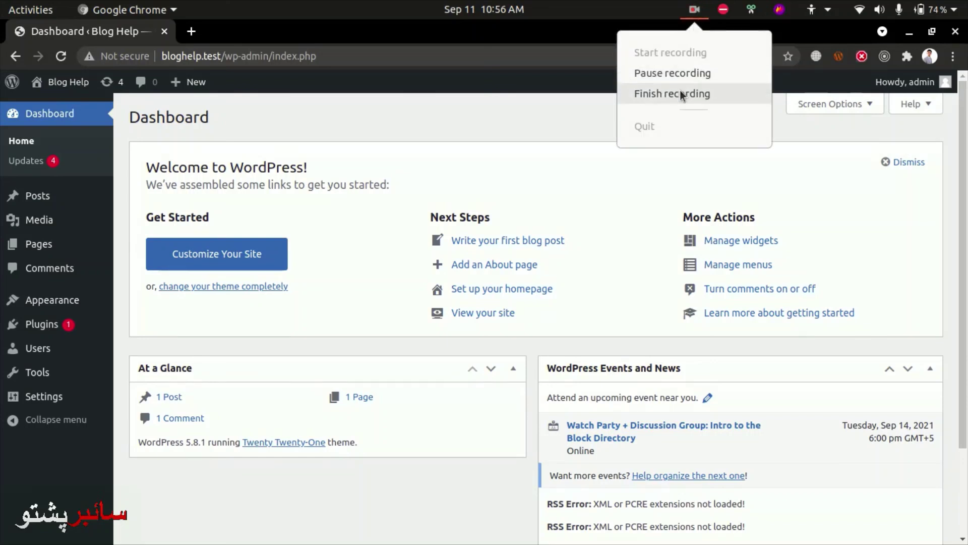